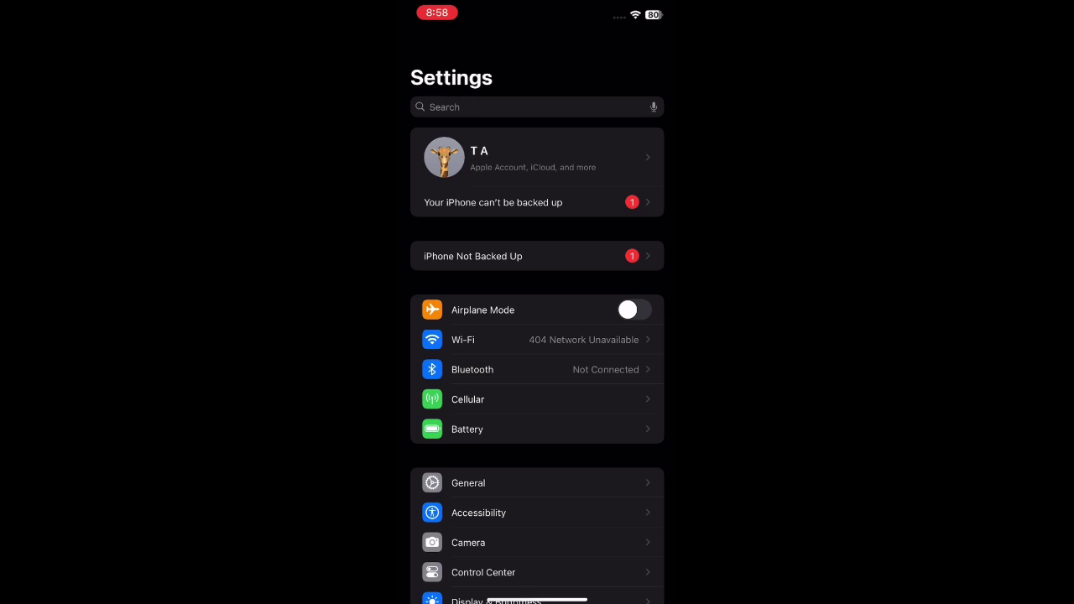
Step: Open Privacy & Security and scroll down to its Security section, where Stolen Device Protection shows On
scroll(537, 335, "down", 5)
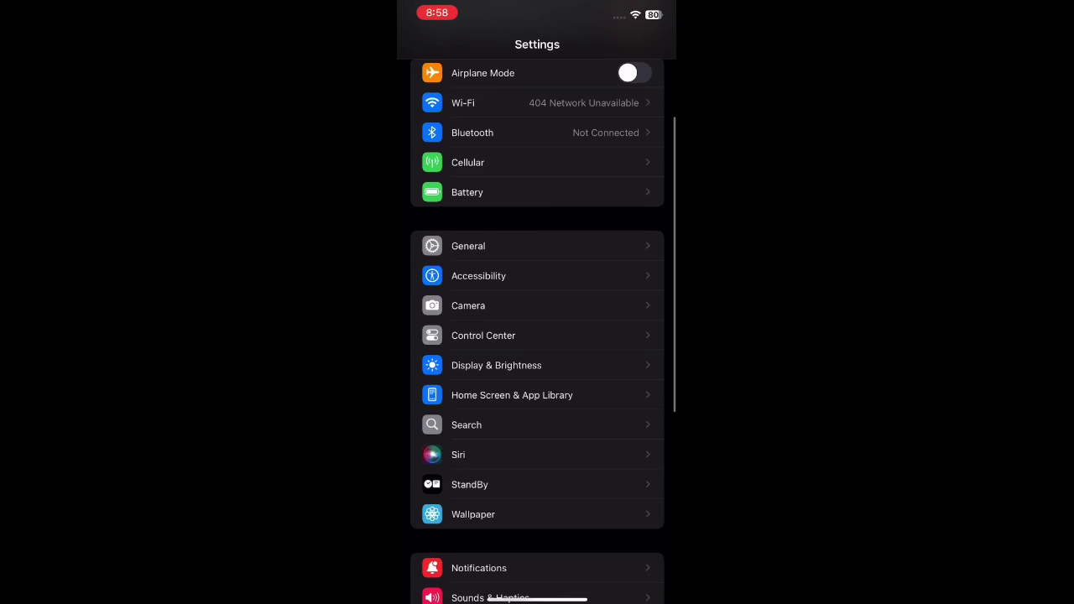
scroll(538, 336, "down", 3)
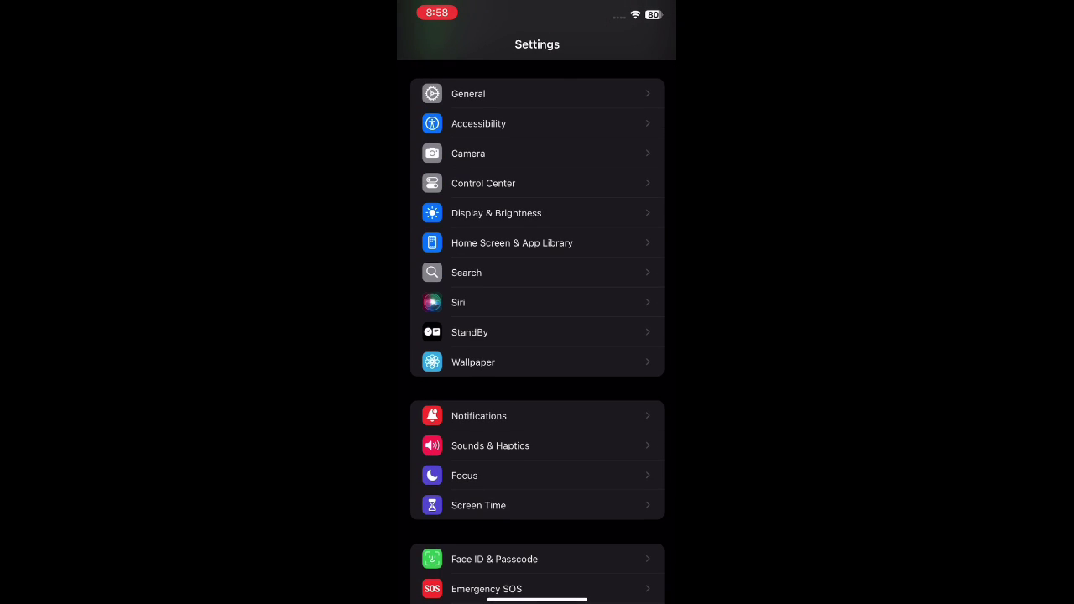
scroll(537, 336, "down", 5)
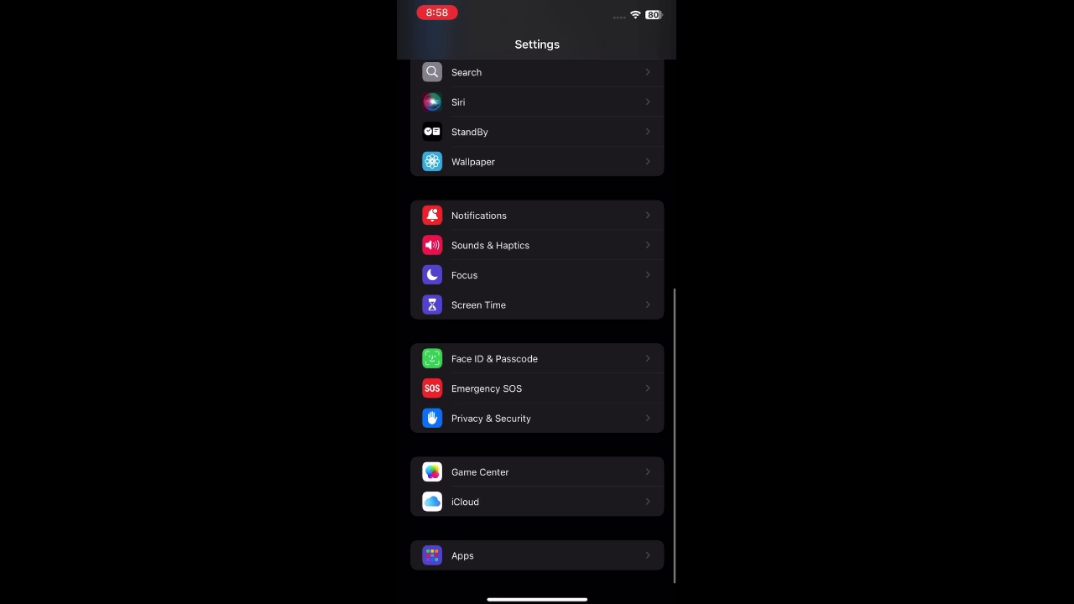
left_click(491, 418)
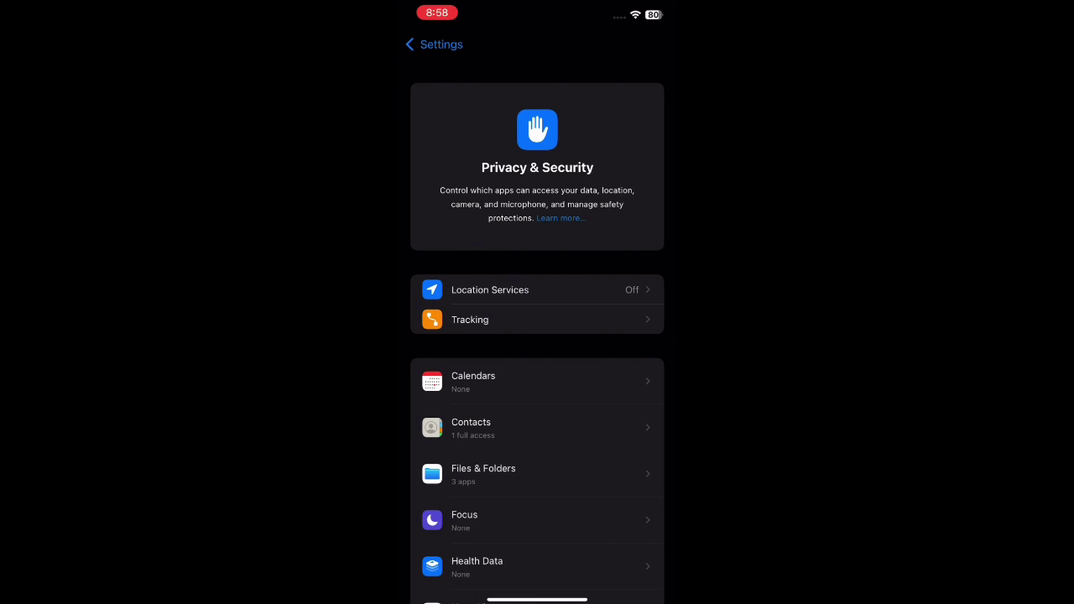
scroll(537, 378, "down", 2)
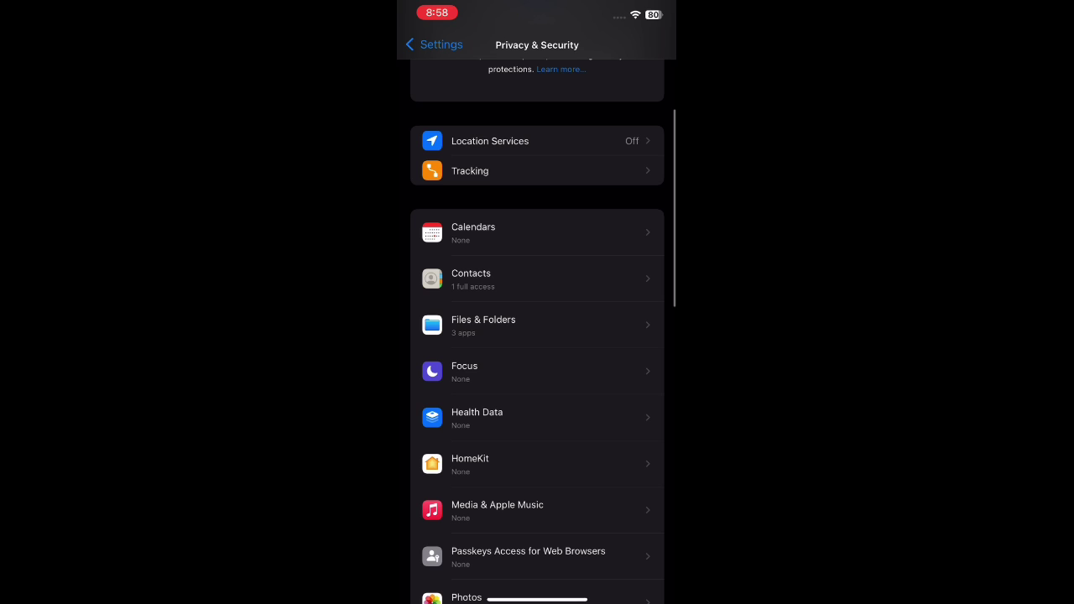
scroll(537, 336, "down", 10)
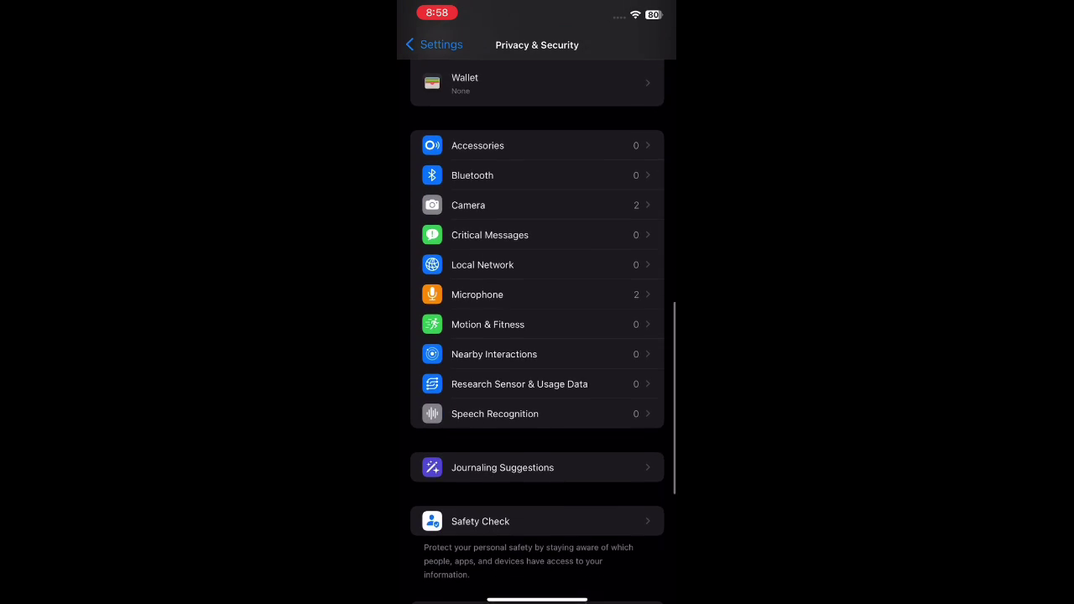
scroll(537, 335, "down", 5)
scroll(538, 336, "down", 2)
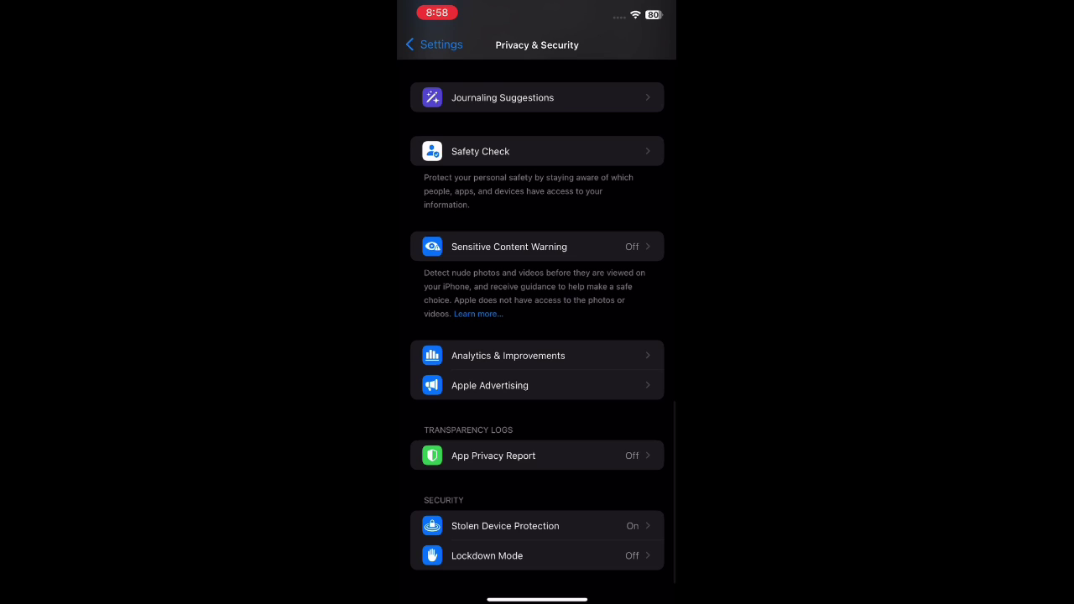
Step: Try switching Stolen Device Protection off, cancel the Security Delay notice, and go back to the main Settings list
left_click(505, 525)
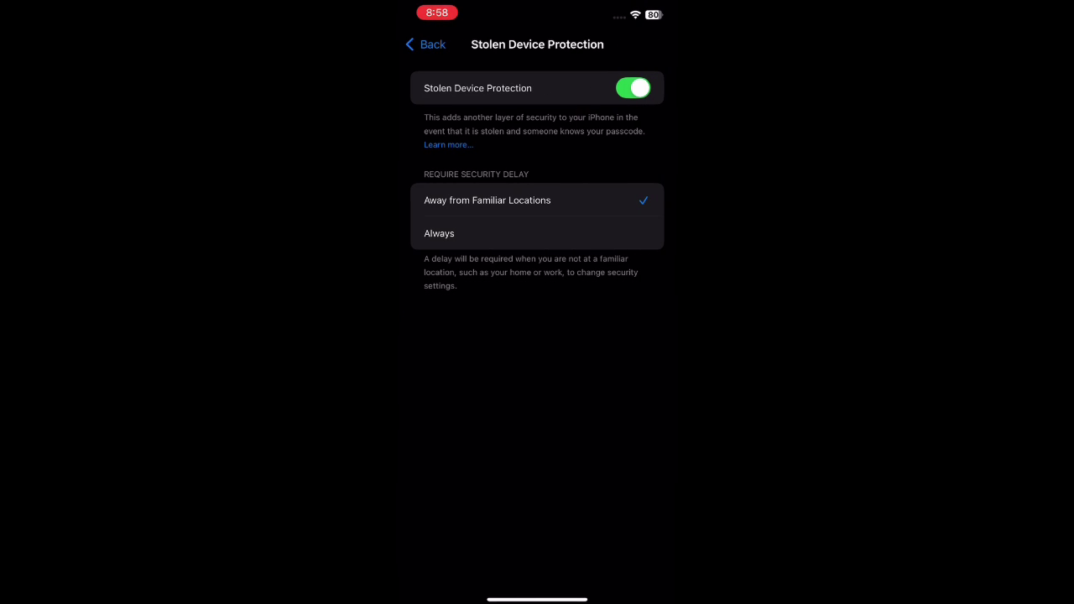
left_click(633, 88)
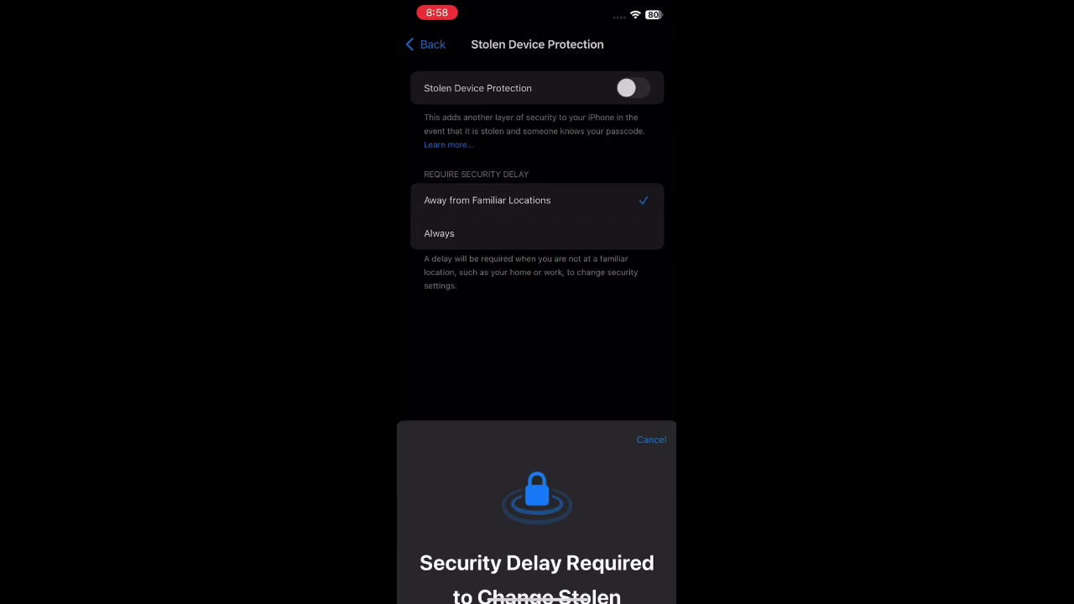
left_click(651, 55)
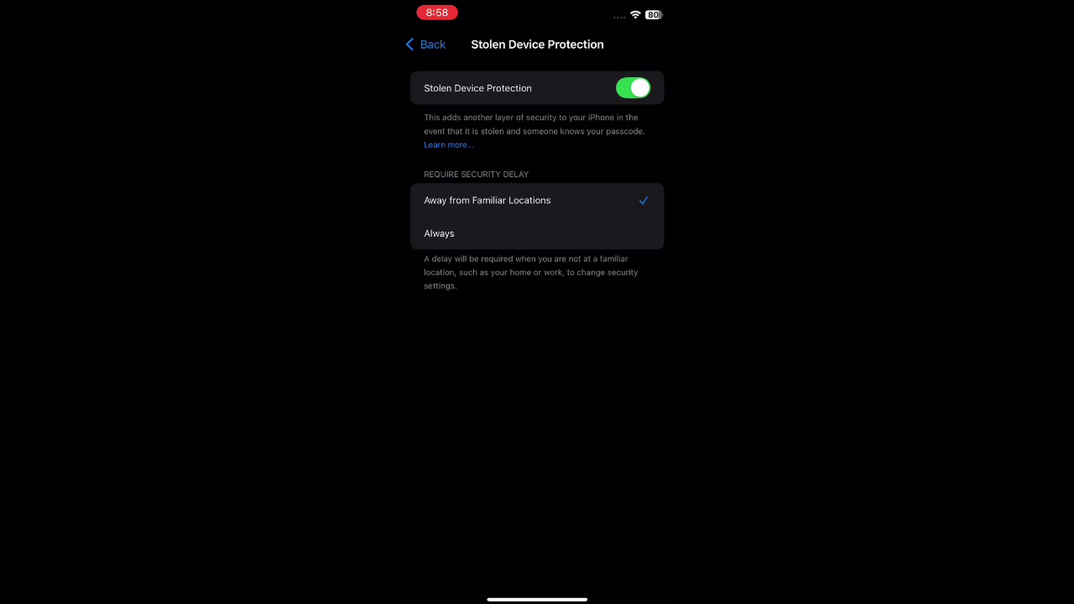
left_click(427, 45)
left_click(428, 44)
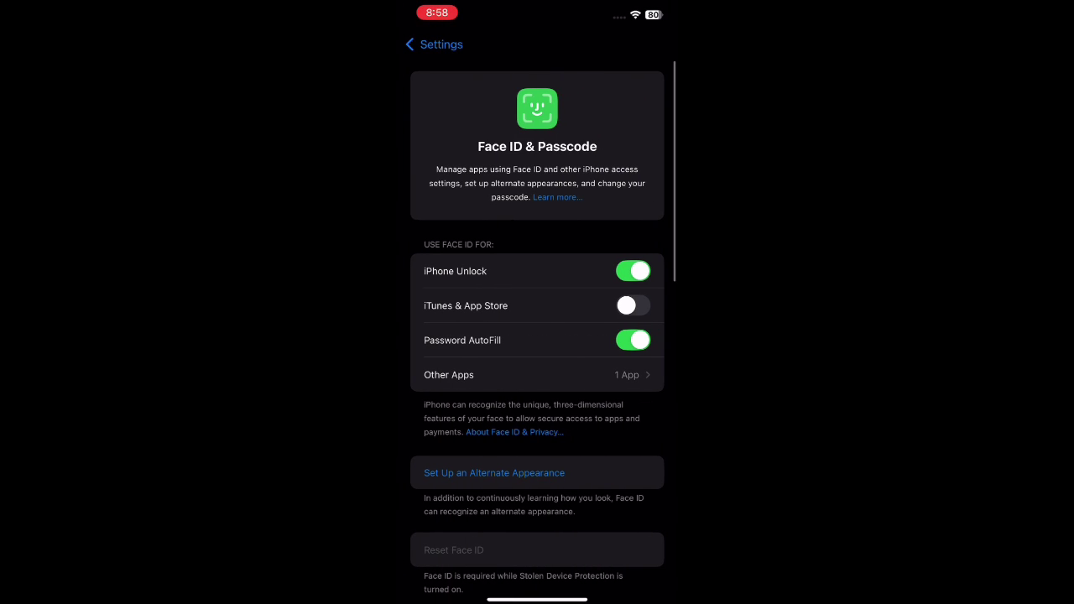
Step: Let Face ID approve iTunes & App Store, then retry switching Stolen Device Protection off
left_click(633, 305)
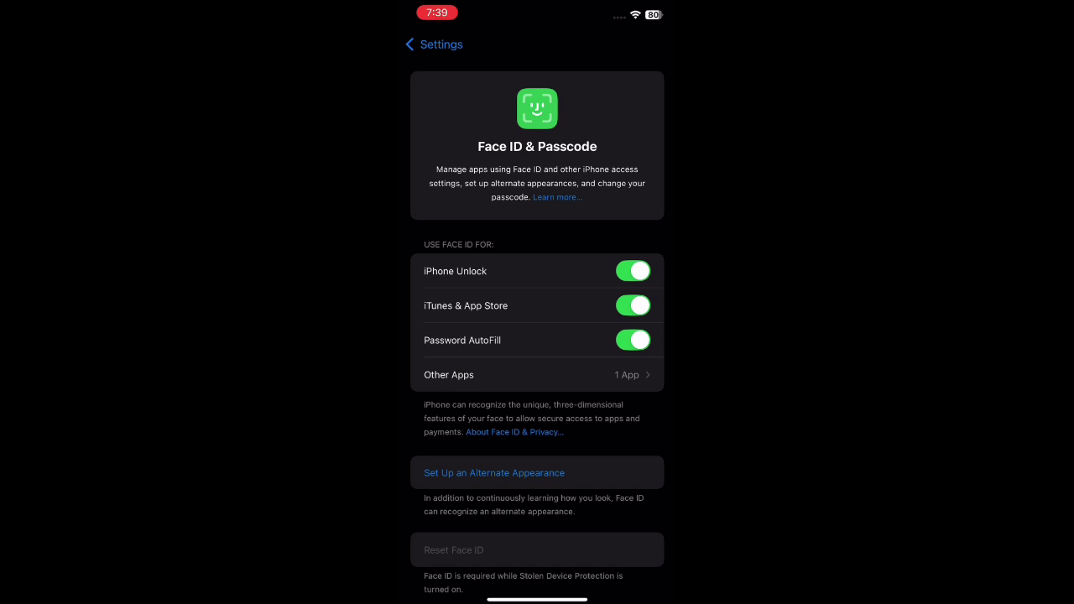
scroll(537, 336, "down", 10)
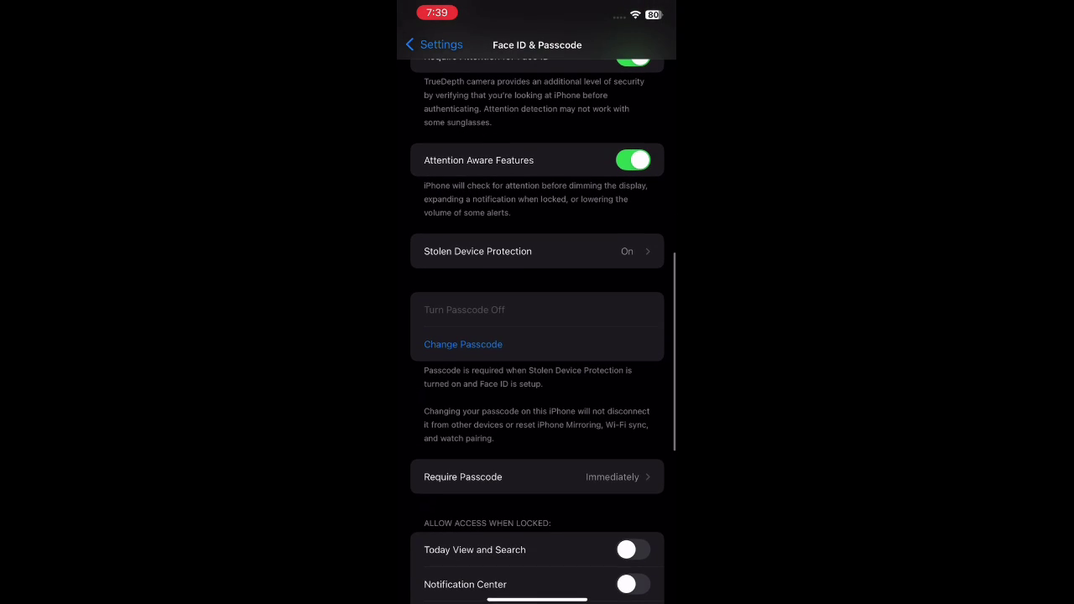
scroll(537, 252, "up", 1)
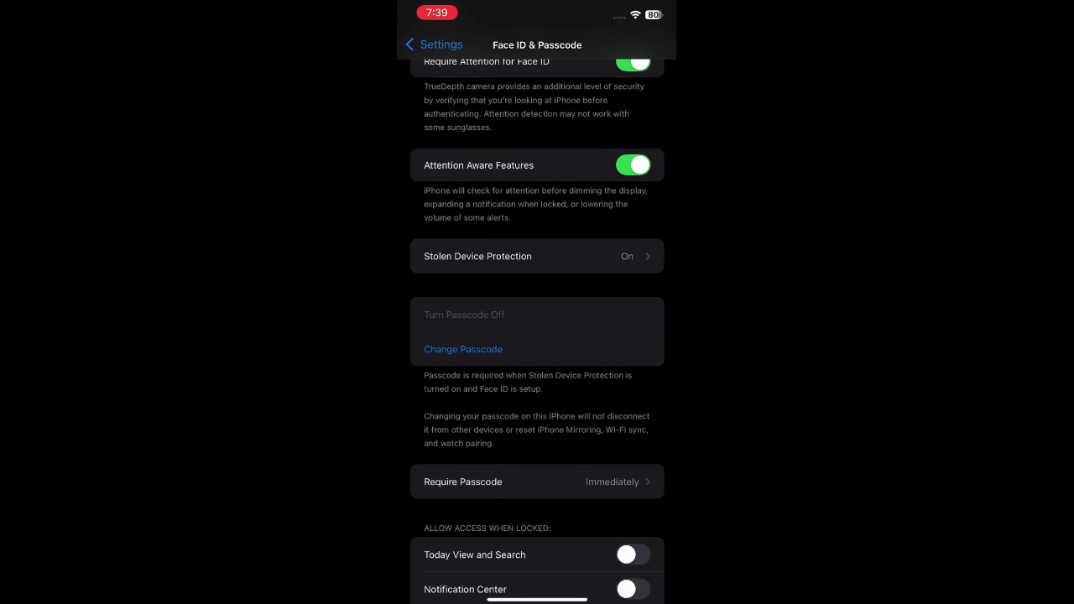
left_click(537, 256)
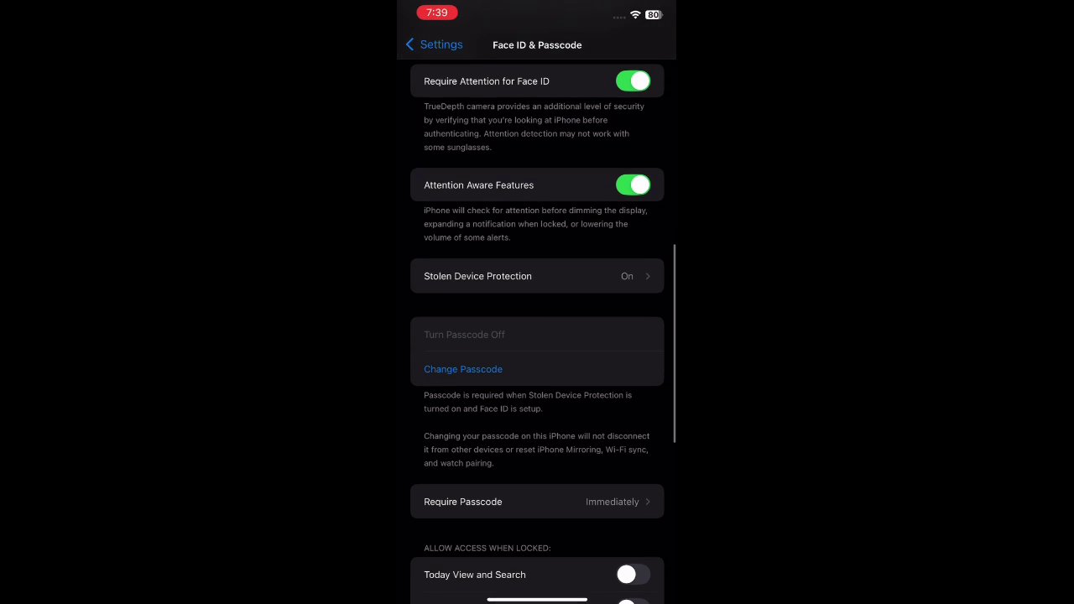
left_click(537, 276)
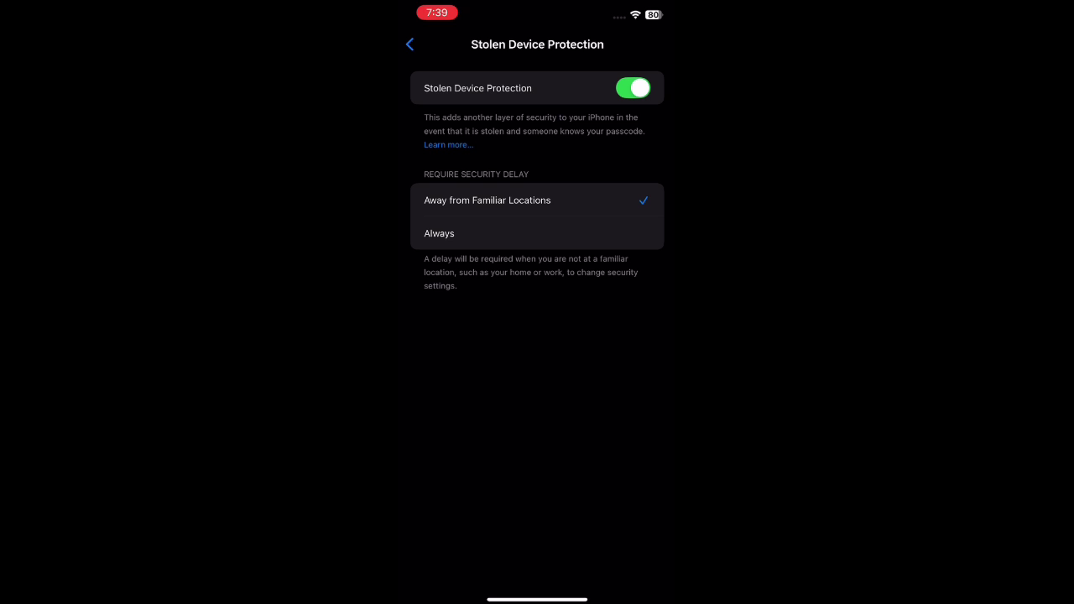
left_click(634, 88)
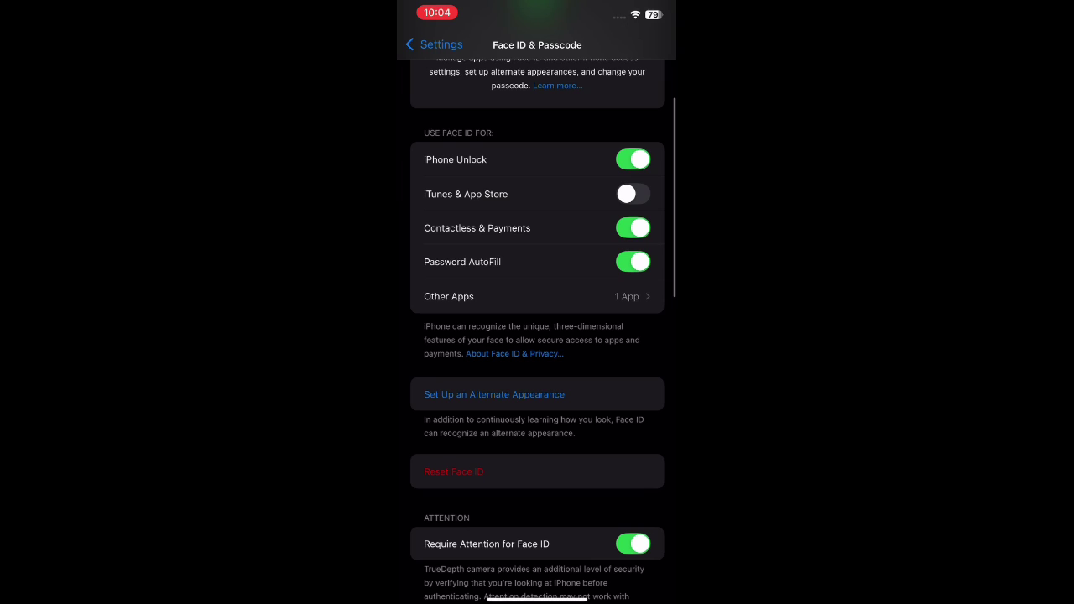
Step: Reset Face ID, then open Stolen Device Protection to switch it off
left_click(454, 472)
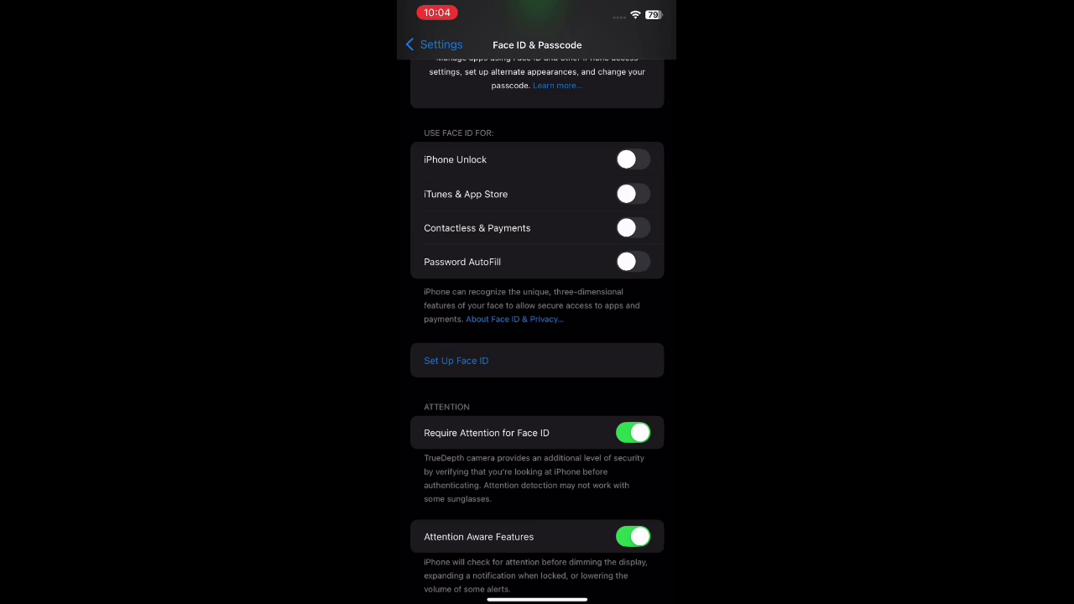
scroll(538, 335, "down", 2)
left_click(537, 553)
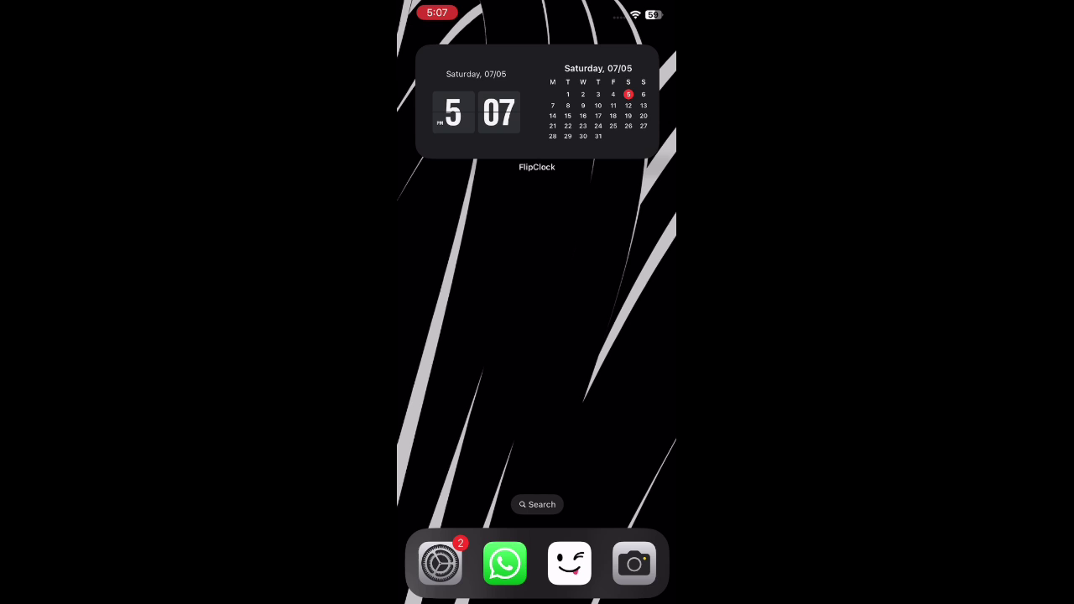
Step: Swipe over to the App Library to reach the Apple Support app
left_click_drag(638, 336, 436, 336)
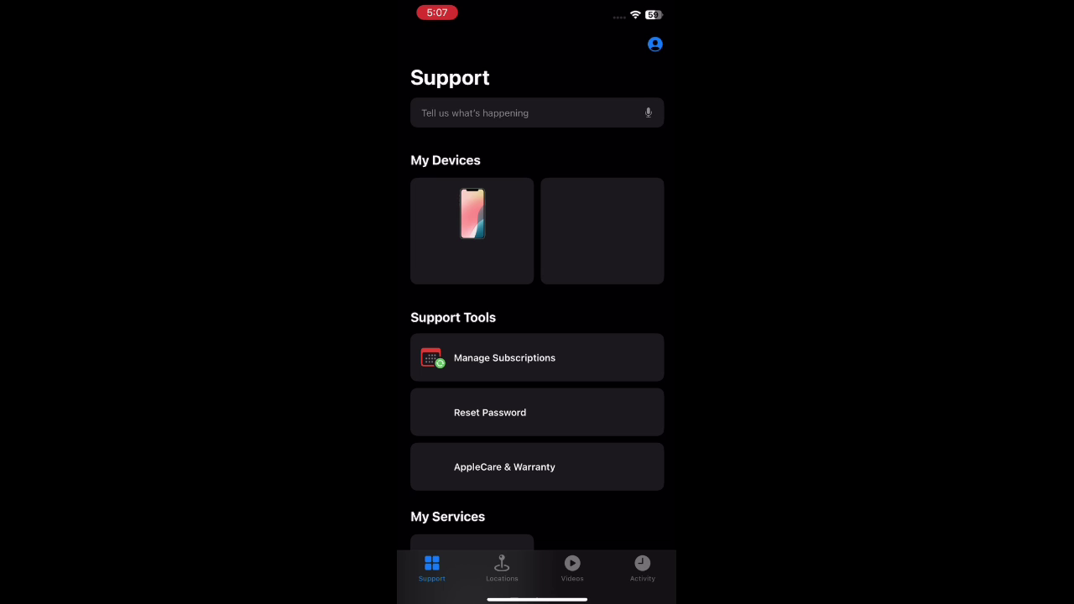
Step: Search Apple Support for 'Ston device protection' in the 'Tell us what's happening' field
left_click(528, 112)
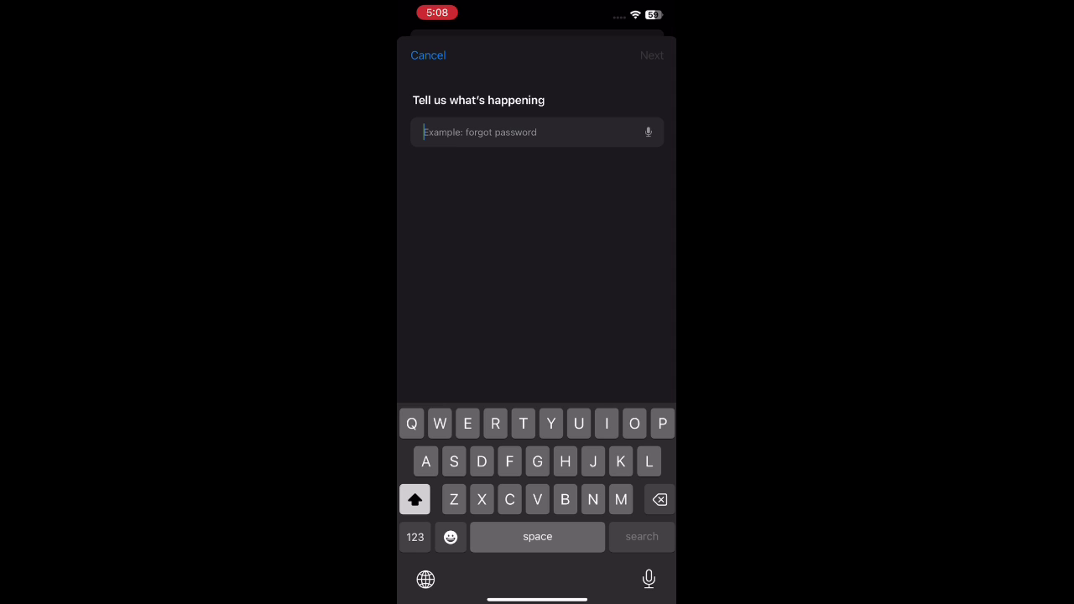
type("Stole")
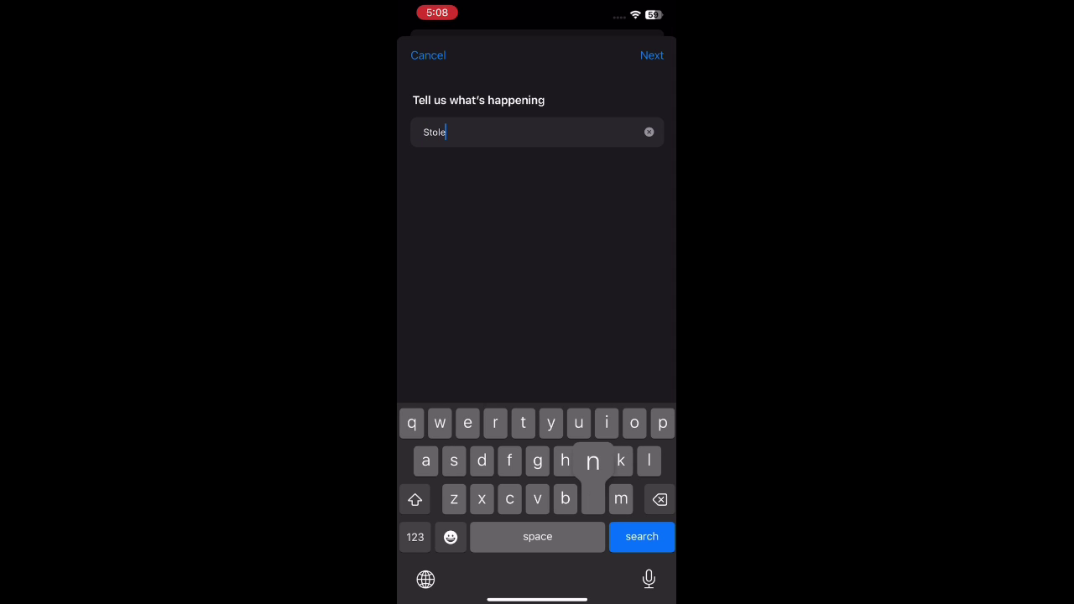
type("n device ")
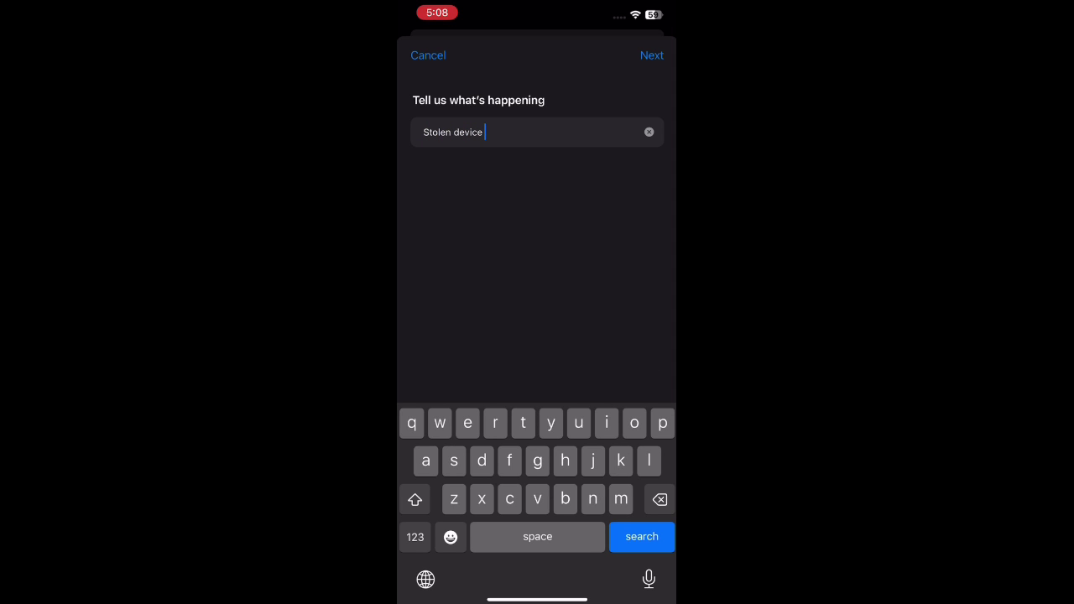
type("protection")
key("Return")
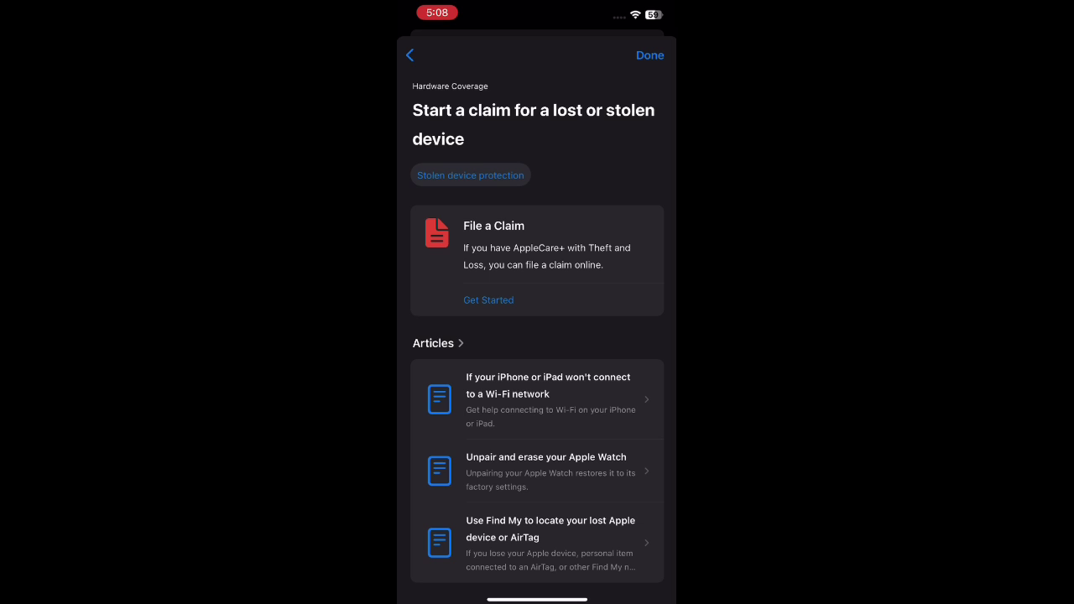
Step: Scroll the lost-or-stolen results and request a Call, reaching the device choice
scroll(537, 336, "down", 3)
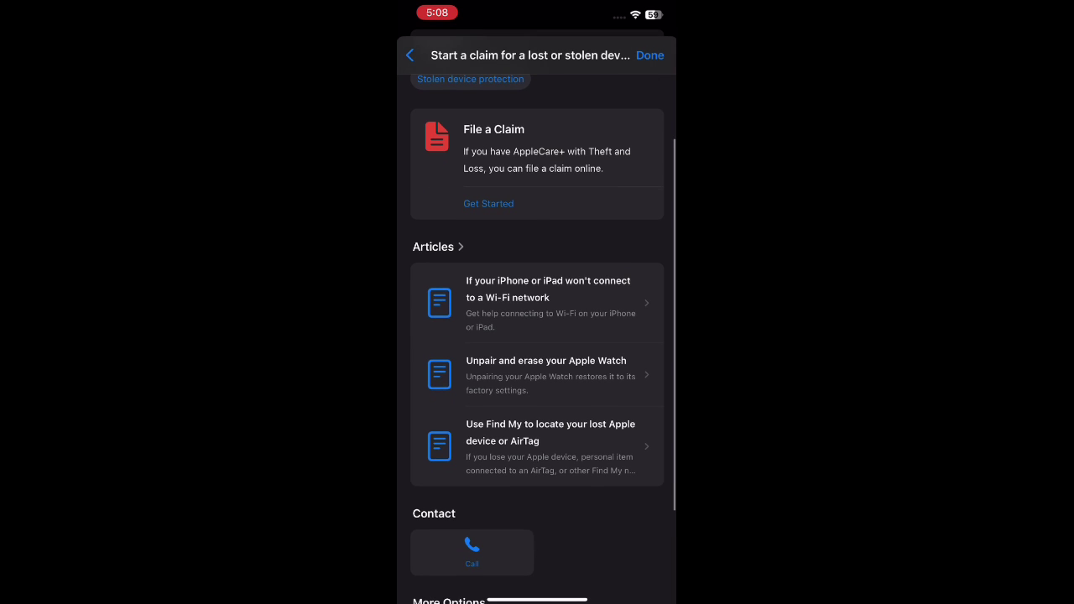
scroll(537, 336, "down", 5)
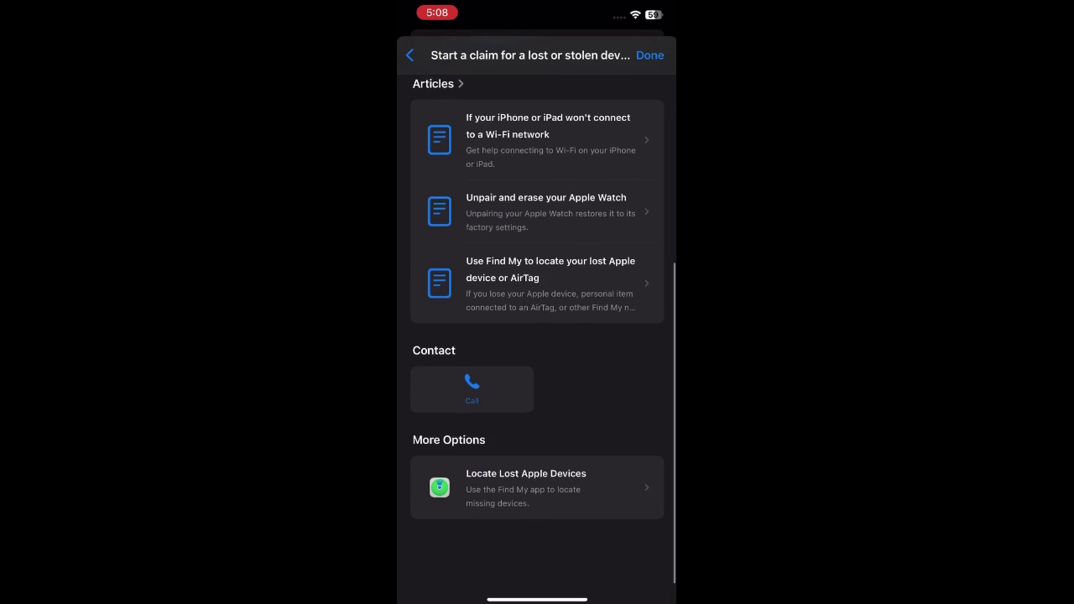
left_click(471, 440)
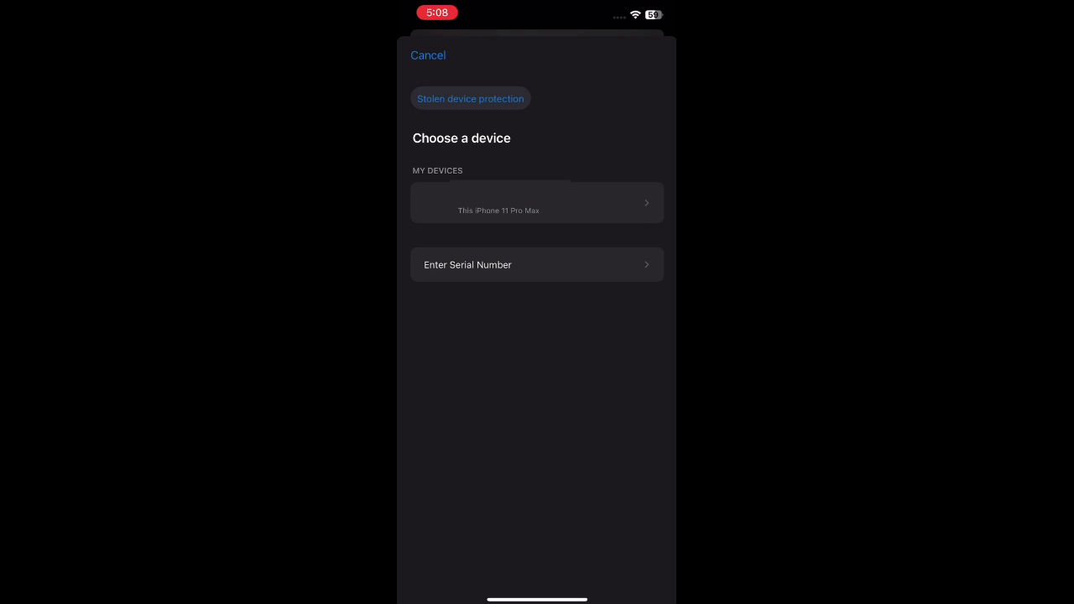